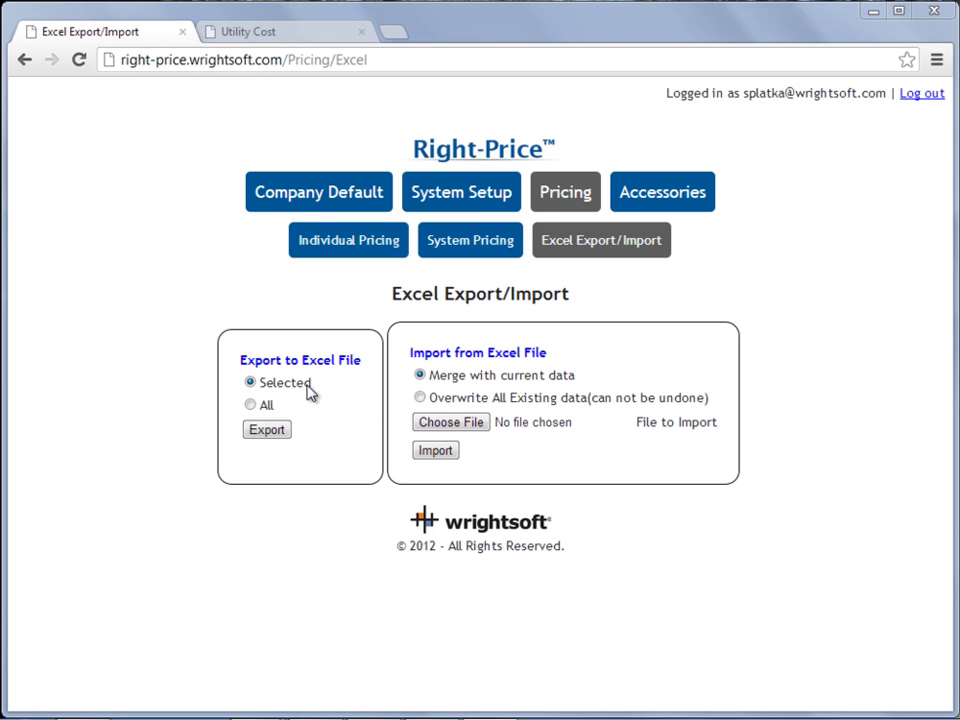
# Step: Export the selected pricing data to an Excel file, then open the downloaded workbook in Excel and enable editing
pyautogui.click(265, 430)
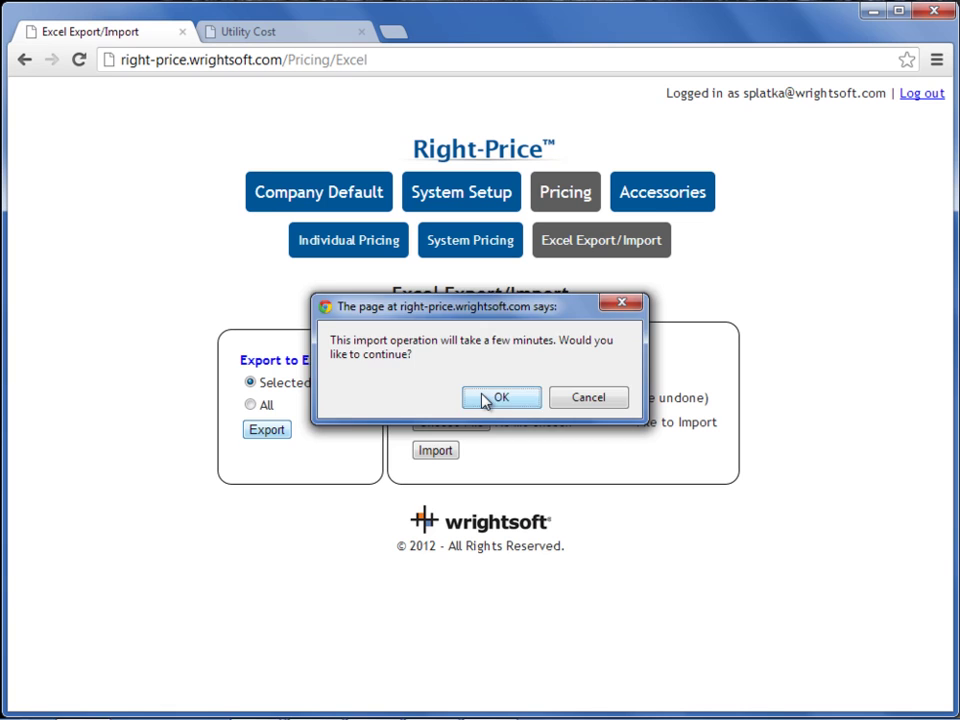
pyautogui.click(490, 398)
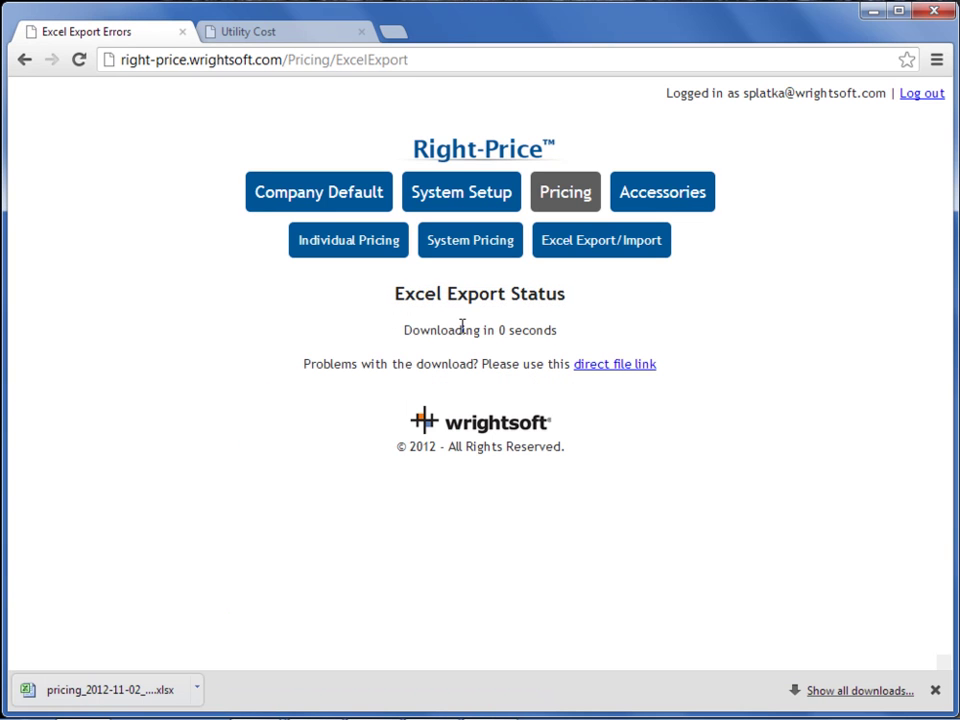
pyautogui.click(118, 698)
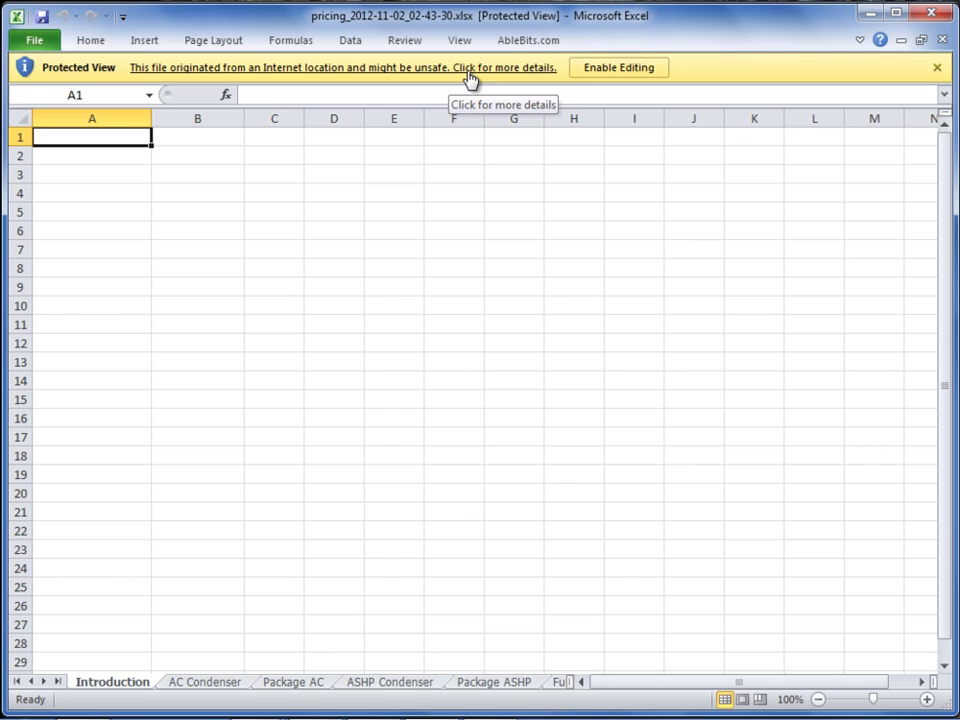
pyautogui.click(621, 70)
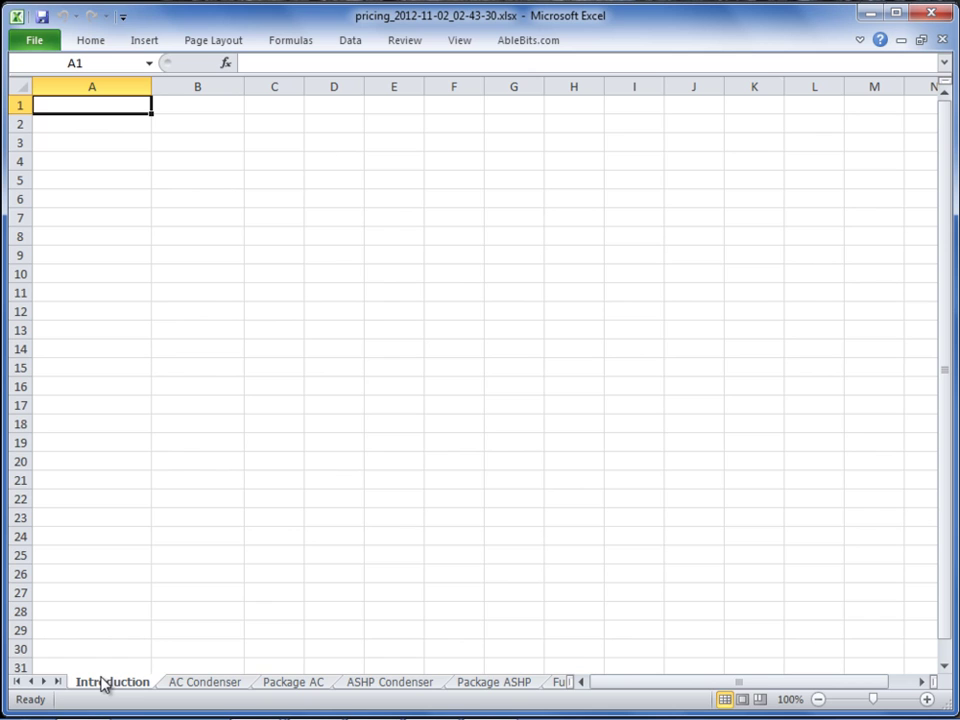
# Step: Examine the first model's material cost and available Include choices on the AC Condenser sheet
pyautogui.click(207, 689)
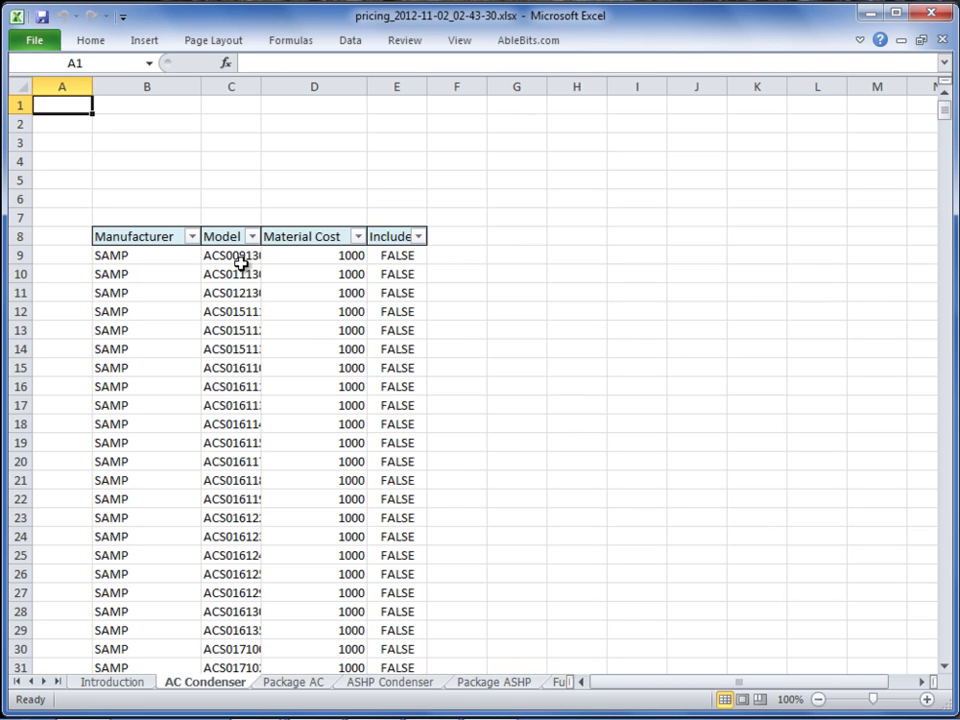
pyautogui.click(332, 252)
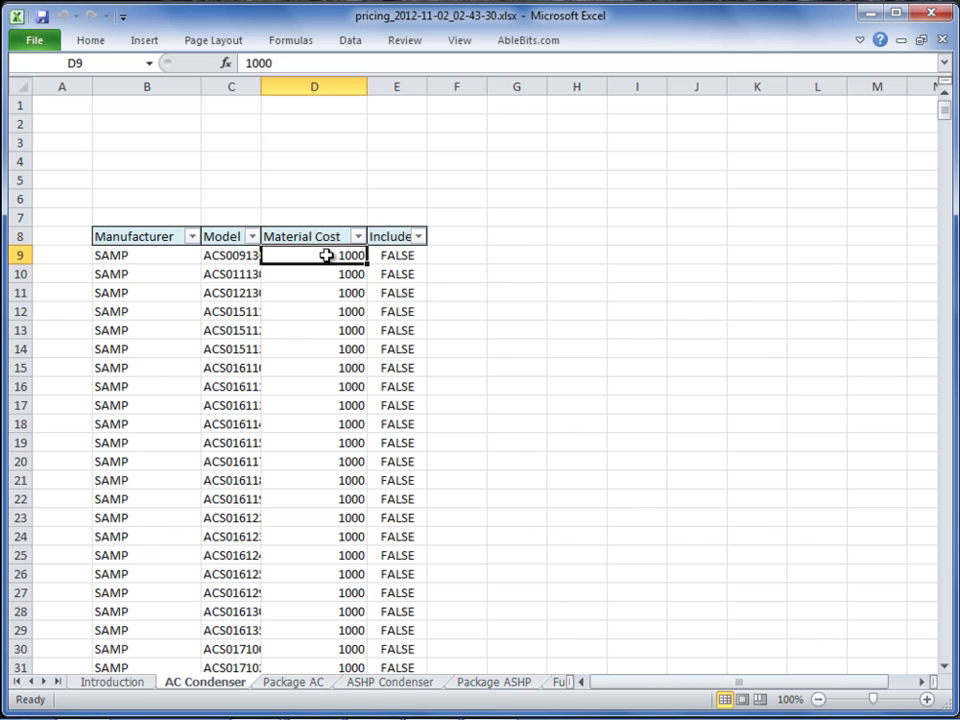
pyautogui.click(405, 255)
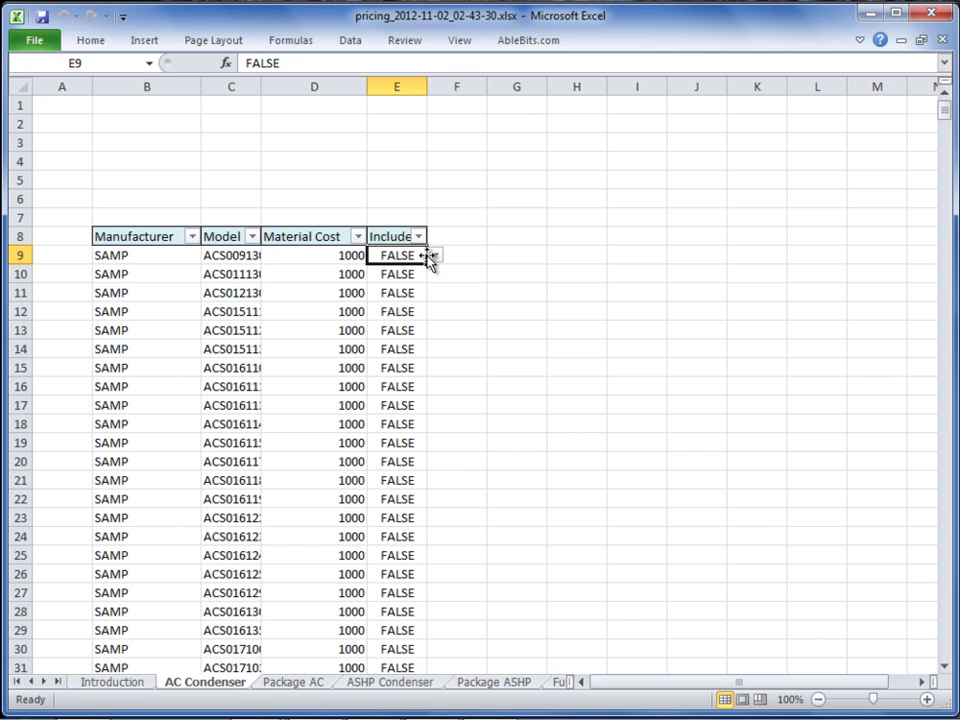
pyautogui.click(435, 256)
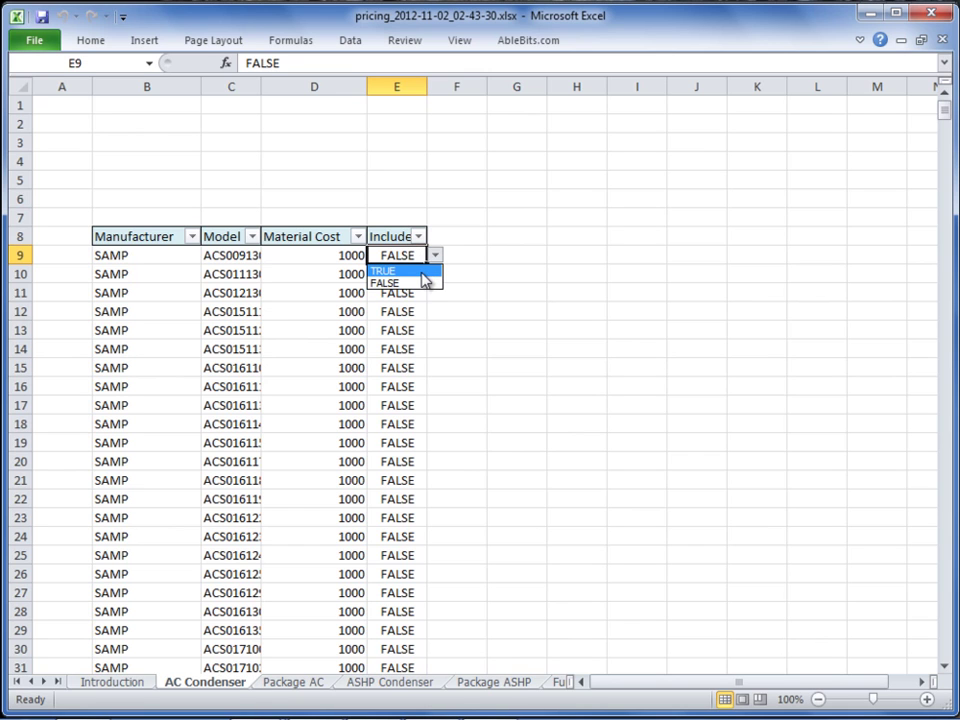
pyautogui.press('F8')
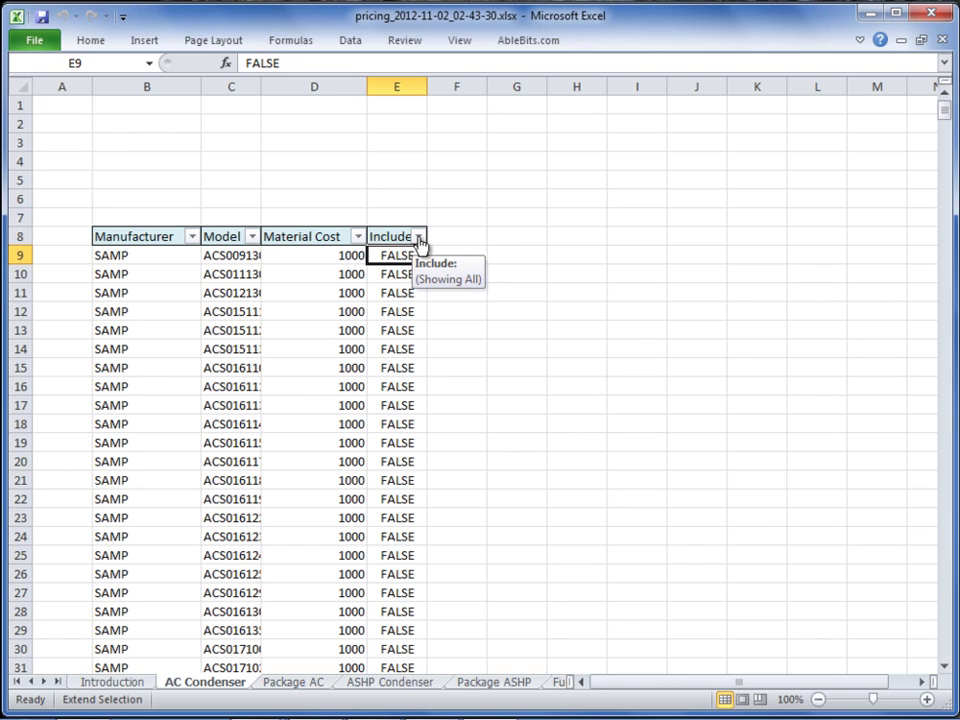
# Step: Filter the AC Condenser table's Include column to show only TRUE rows
pyautogui.click(419, 238)
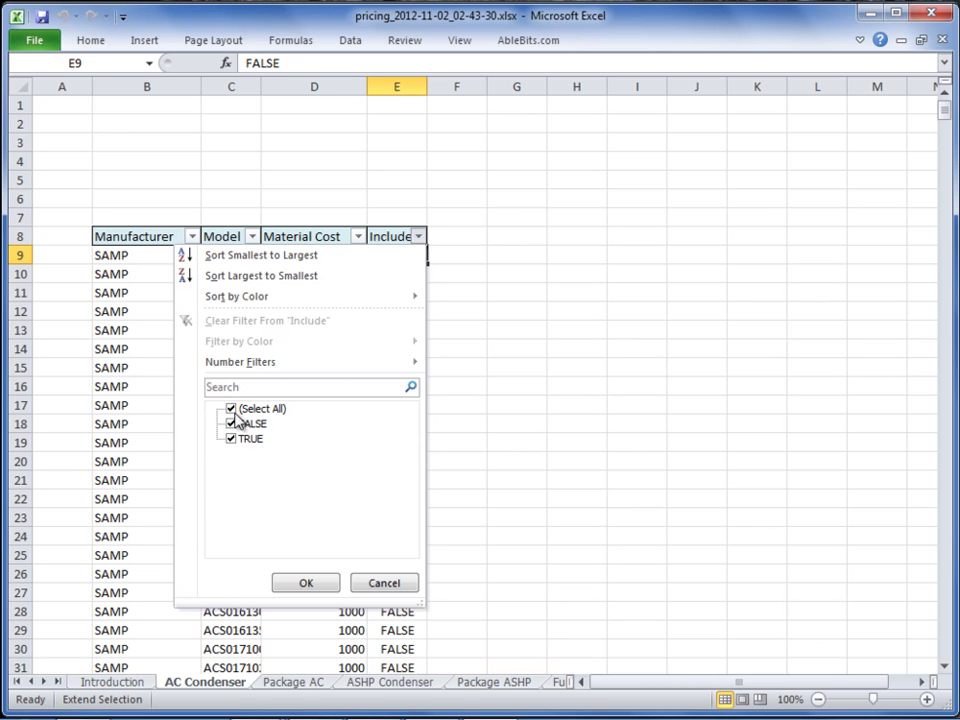
pyautogui.click(232, 424)
pyautogui.click(231, 410)
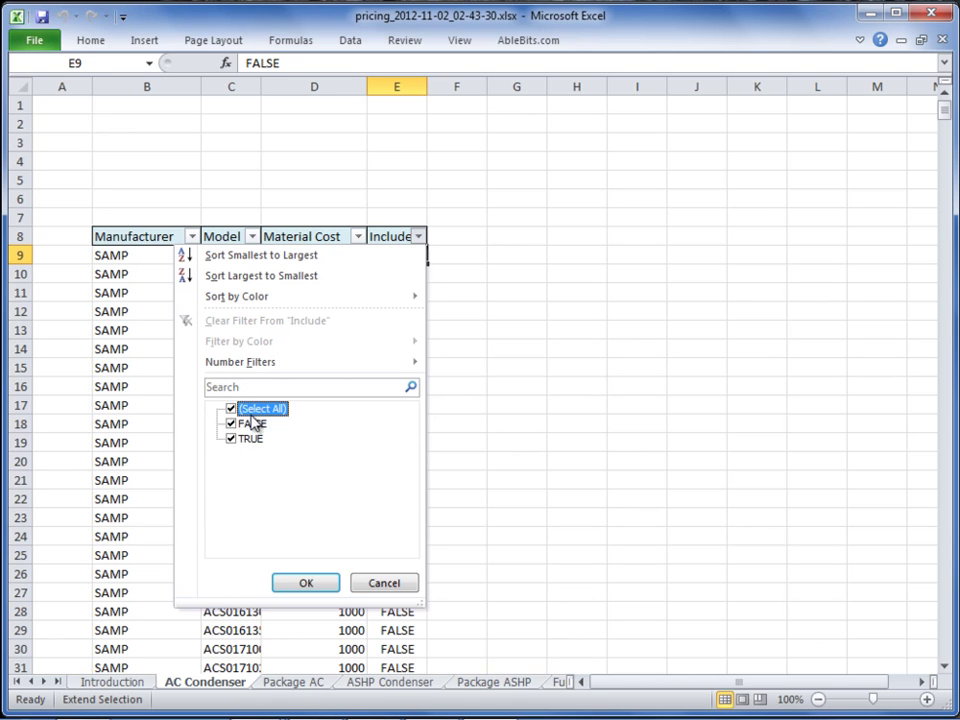
pyautogui.click(231, 410)
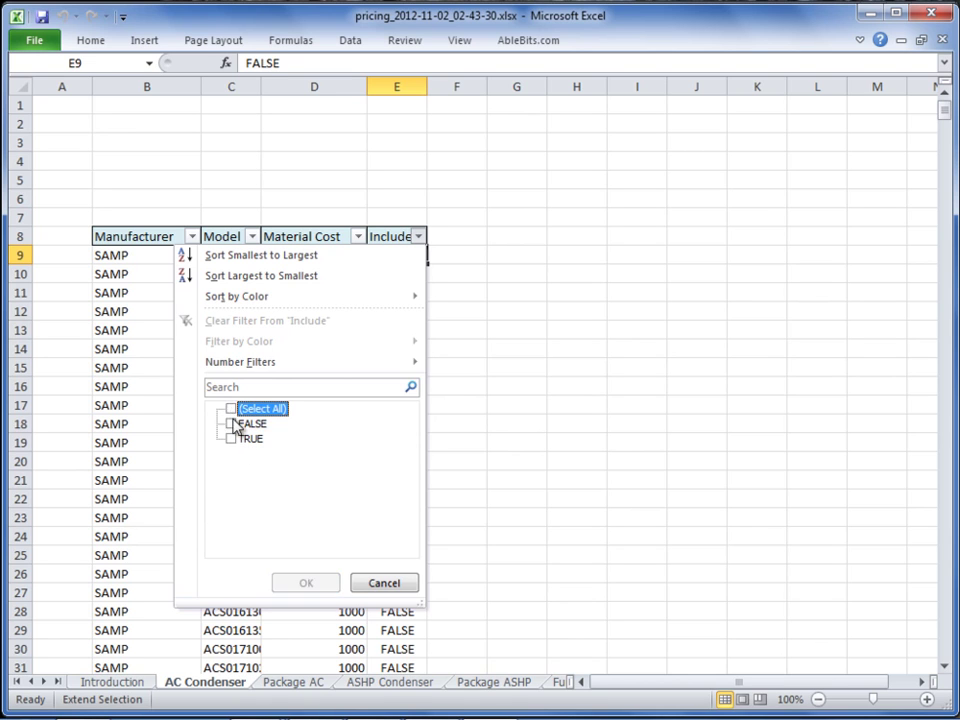
pyautogui.click(232, 441)
pyautogui.click(309, 584)
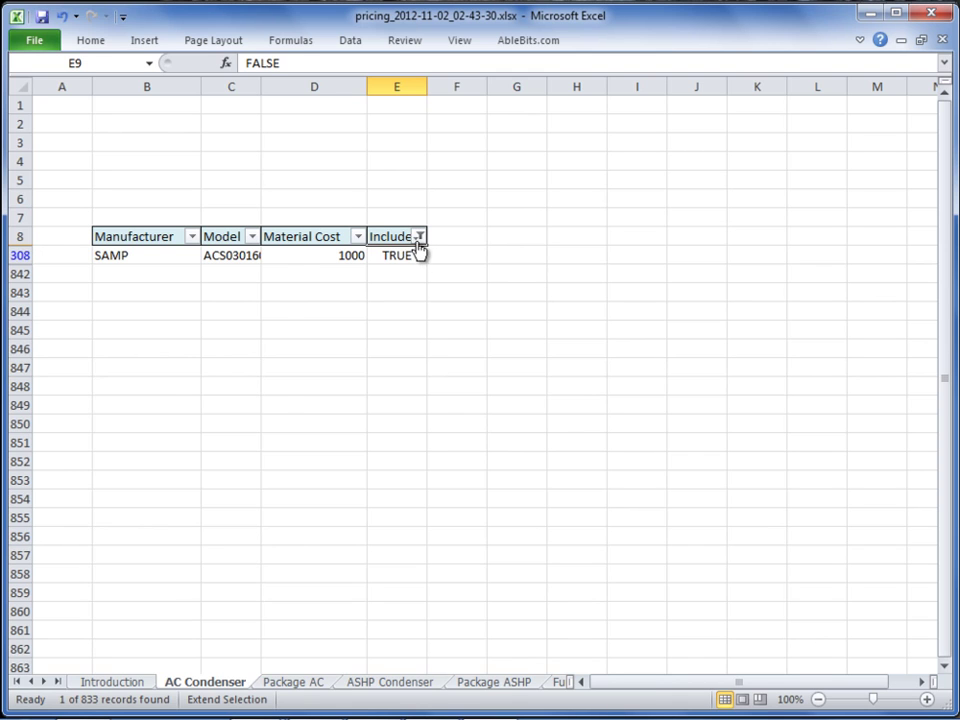
# Step: Reset the Include column filter to show all rows in the AC Condenser table
pyautogui.click(419, 238)
pyautogui.click(233, 408)
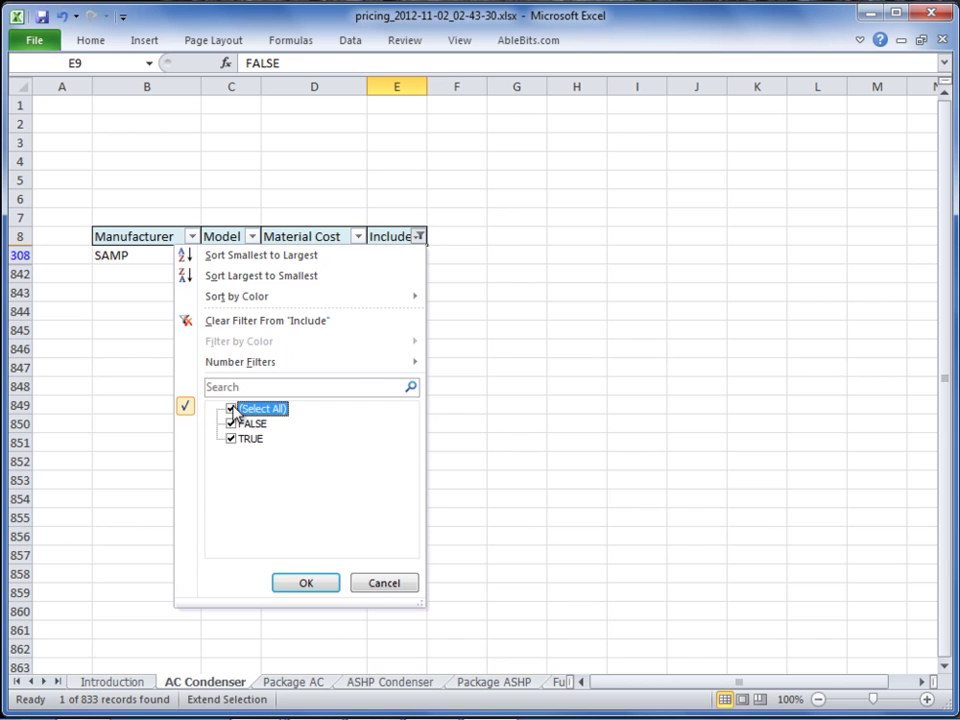
pyautogui.click(306, 586)
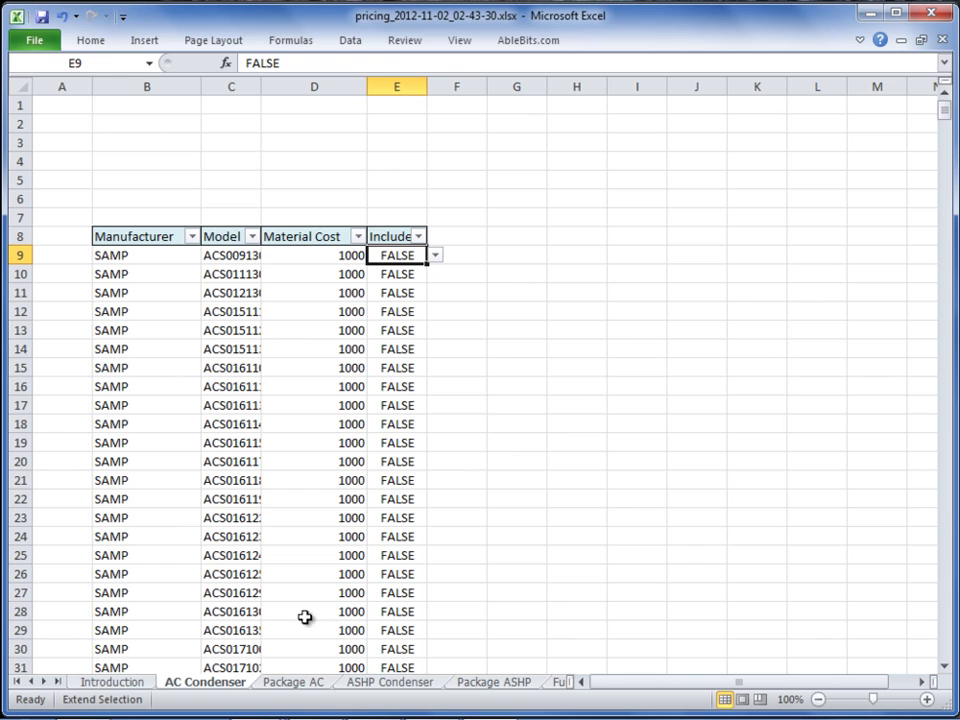
# Step: Look through the Package AC, ASHP Condenser and Package ASHP sheets
pyautogui.click(313, 688)
pyautogui.click(381, 690)
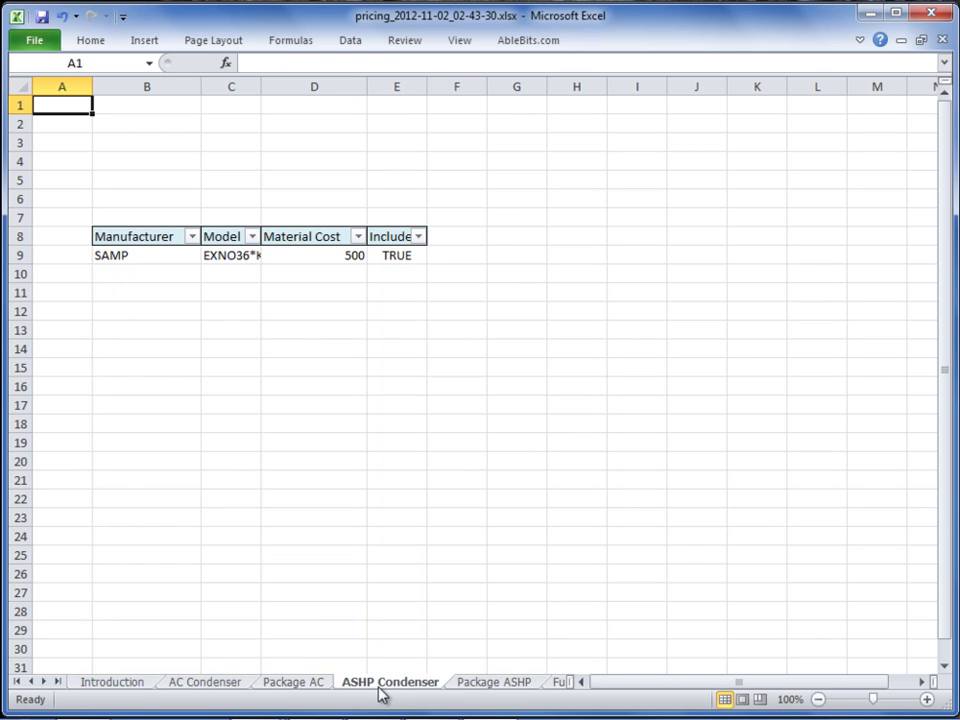
pyautogui.click(490, 686)
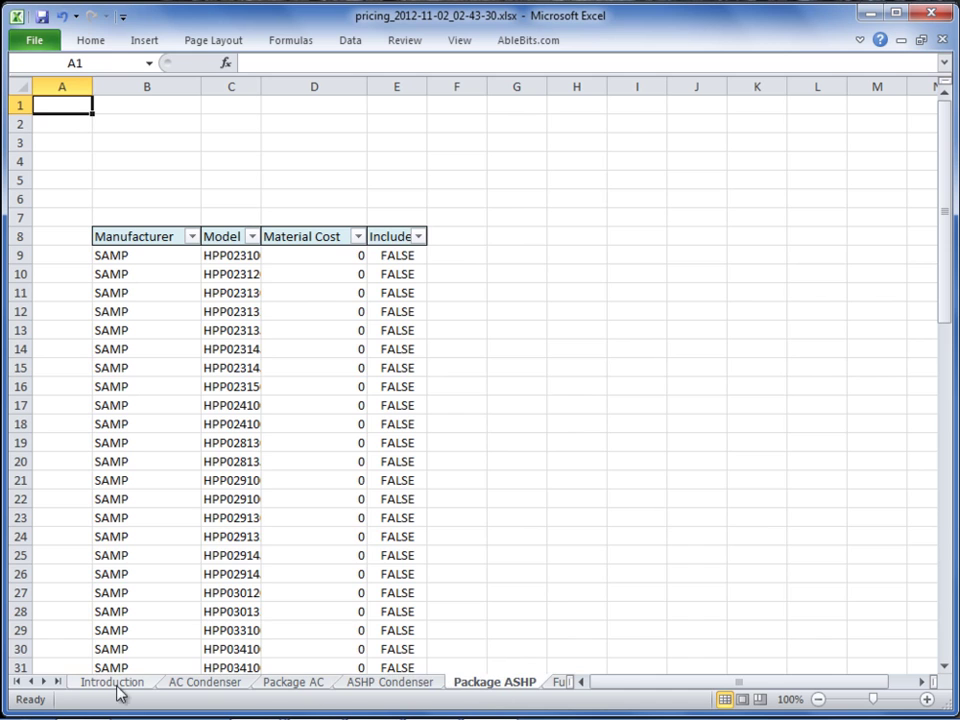
# Step: Look through the Furnace, Boiler and Ground Source HP sheets
pyautogui.click(44, 682)
pyautogui.click(44, 682)
pyautogui.click(44, 682)
pyautogui.click(44, 682)
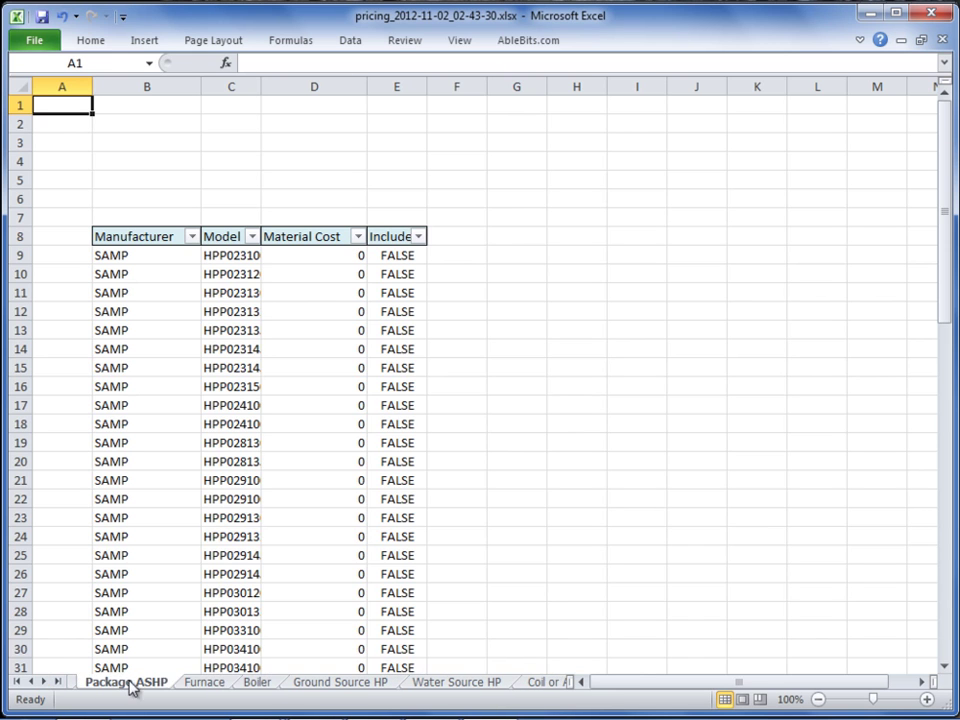
pyautogui.click(204, 683)
pyautogui.click(259, 685)
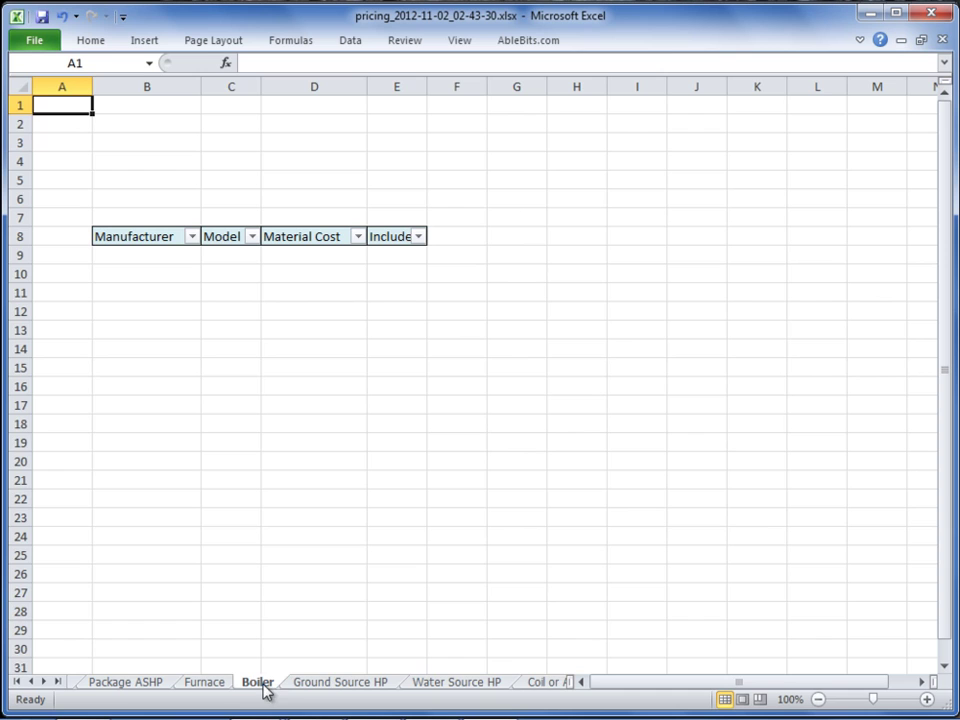
pyautogui.click(345, 686)
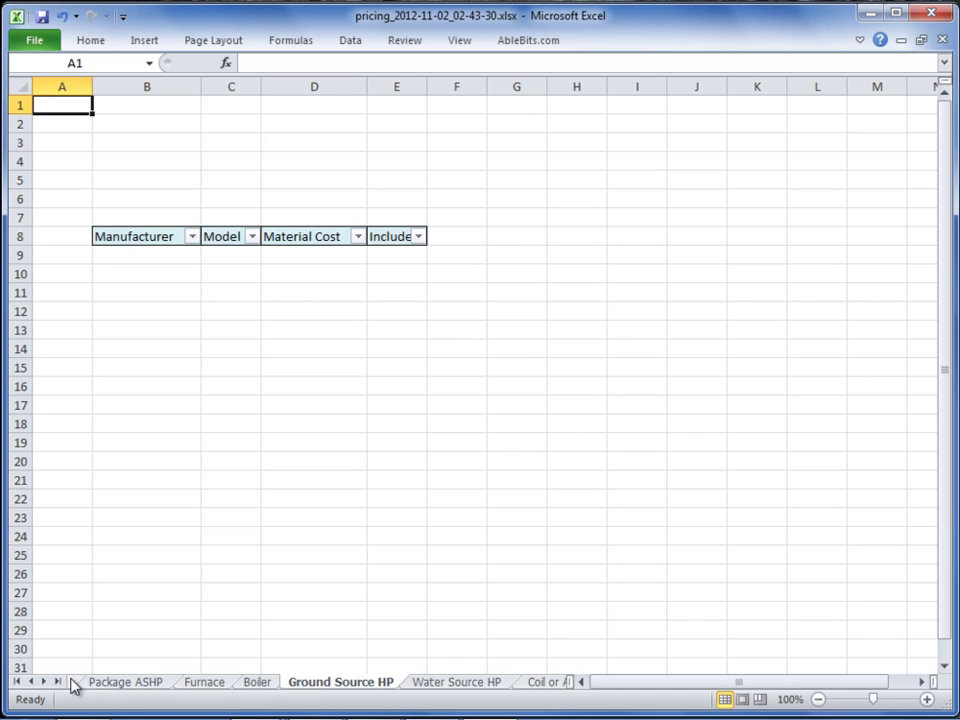
# Step: Review the Water Source HP, Coil or Air Handler and Accessories sheets
pyautogui.click(146, 686)
pyautogui.click(229, 686)
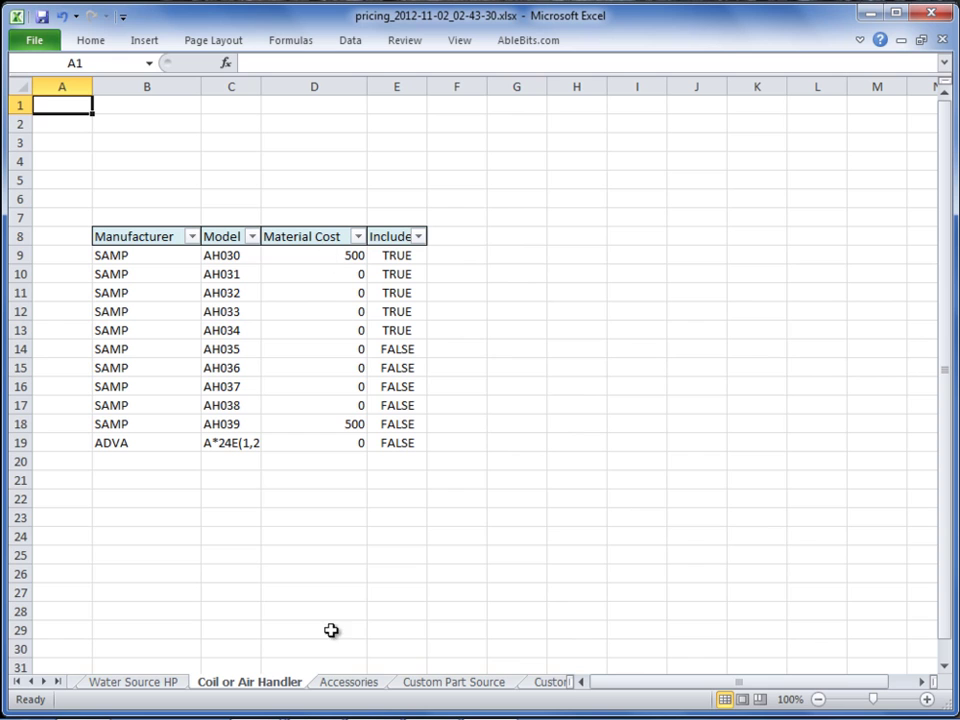
pyautogui.click(347, 684)
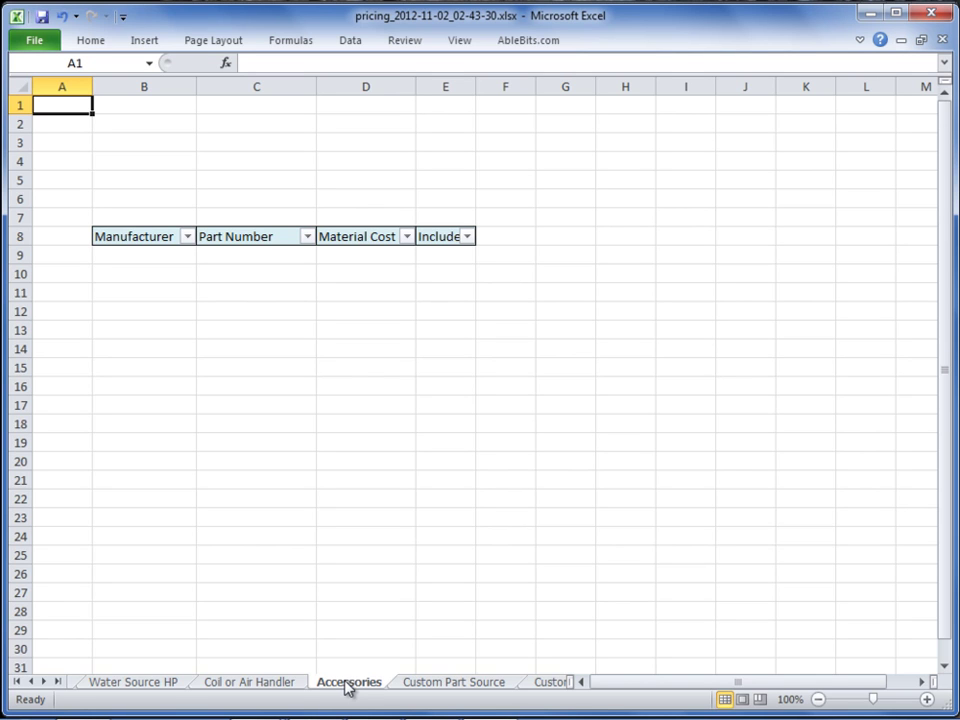
# Step: Examine the Type and Address fields of the supplier record on the Custom Part Source sheet
pyautogui.click(467, 687)
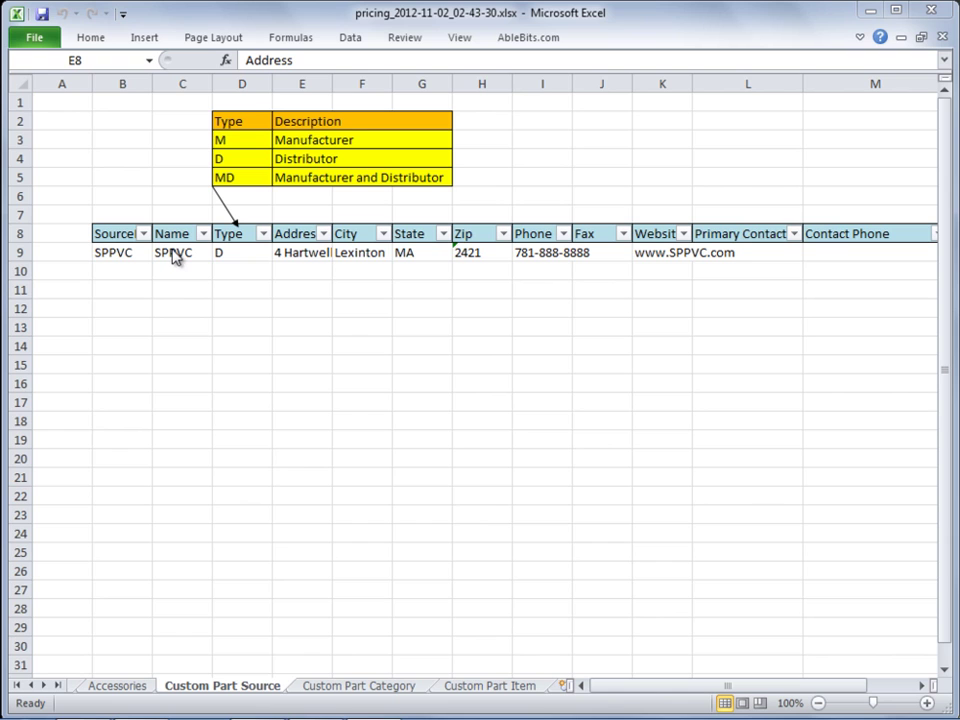
pyautogui.click(241, 252)
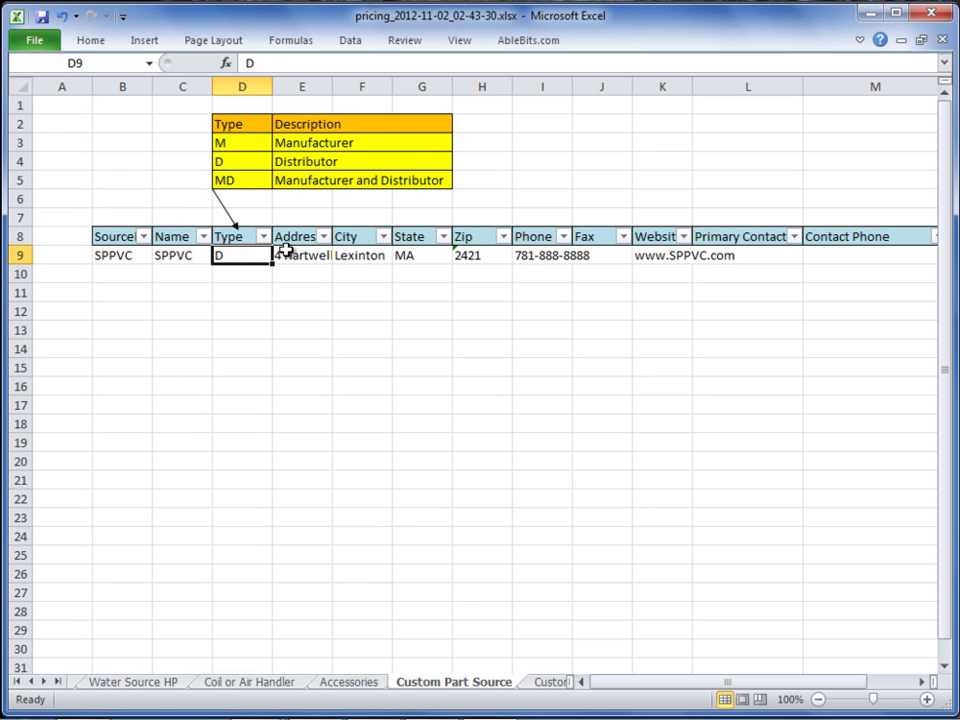
pyautogui.click(314, 240)
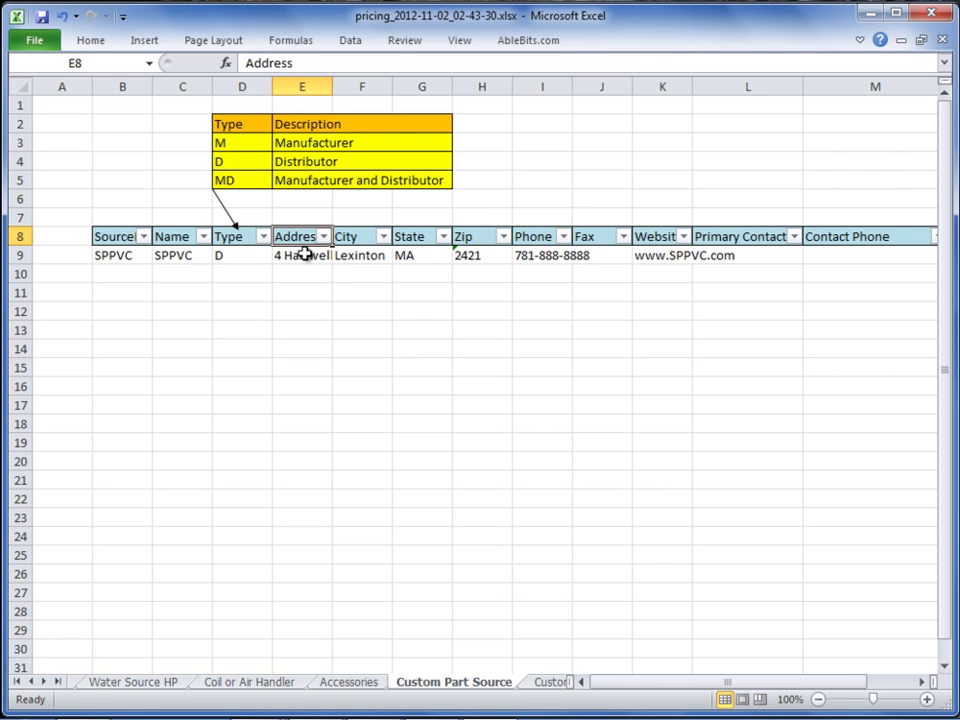
# Step: Examine the SourceID, CategoryID and Description of the first record on the Custom Part Category sheet
pyautogui.hscroll(1, 369, 690)
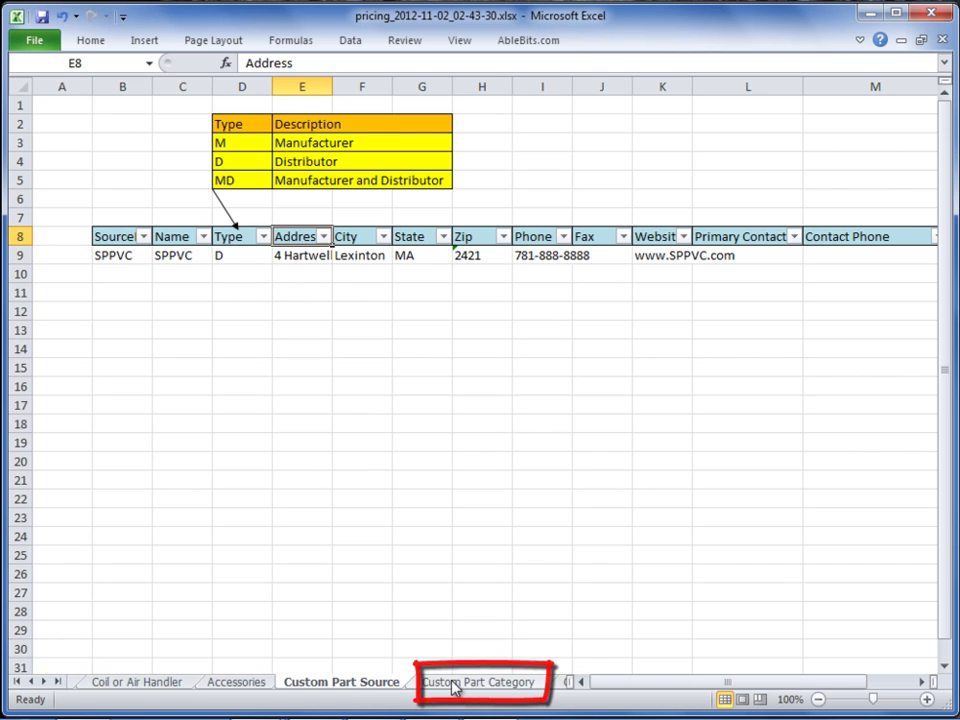
pyautogui.click(31, 682)
pyautogui.click(43, 682)
pyautogui.click(43, 682)
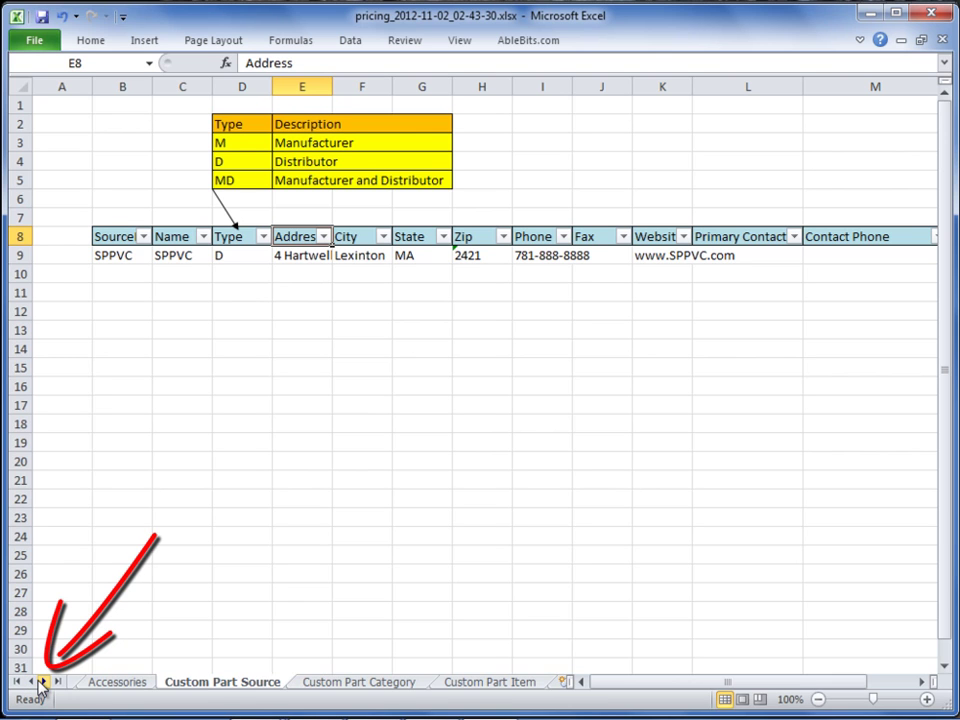
pyautogui.click(370, 682)
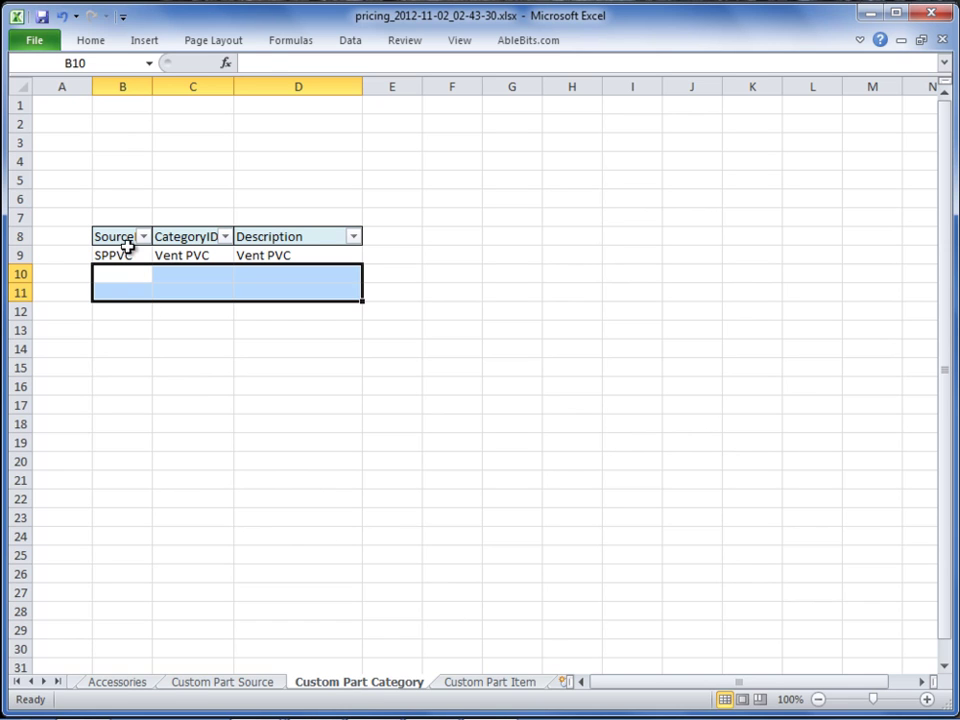
pyautogui.click(121, 255)
pyautogui.click(187, 257)
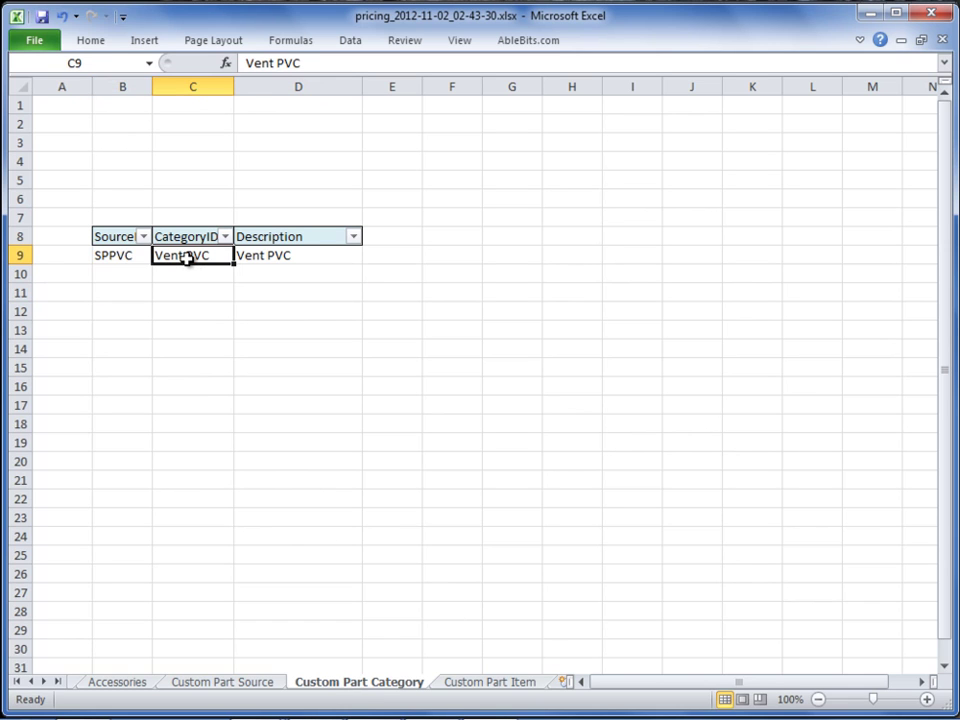
pyautogui.click(269, 256)
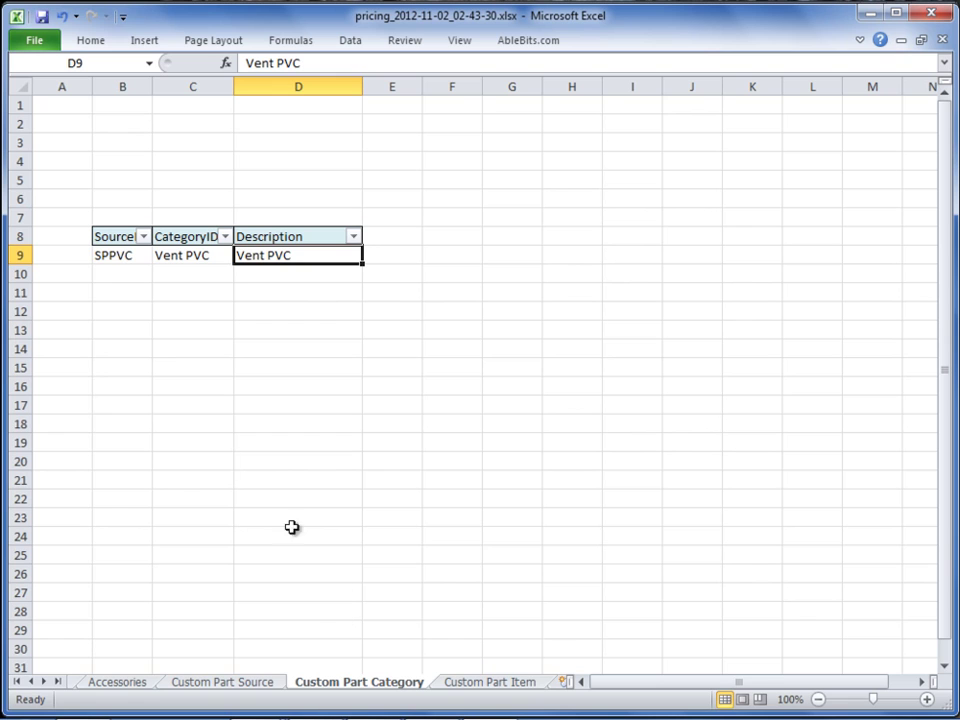
# Step: Copy the SourceID and CategoryID of the Custom Part Category record into row 15 of the Custom Part Item sheet
pyautogui.moveTo(100, 258); pyautogui.dragTo(164, 257)
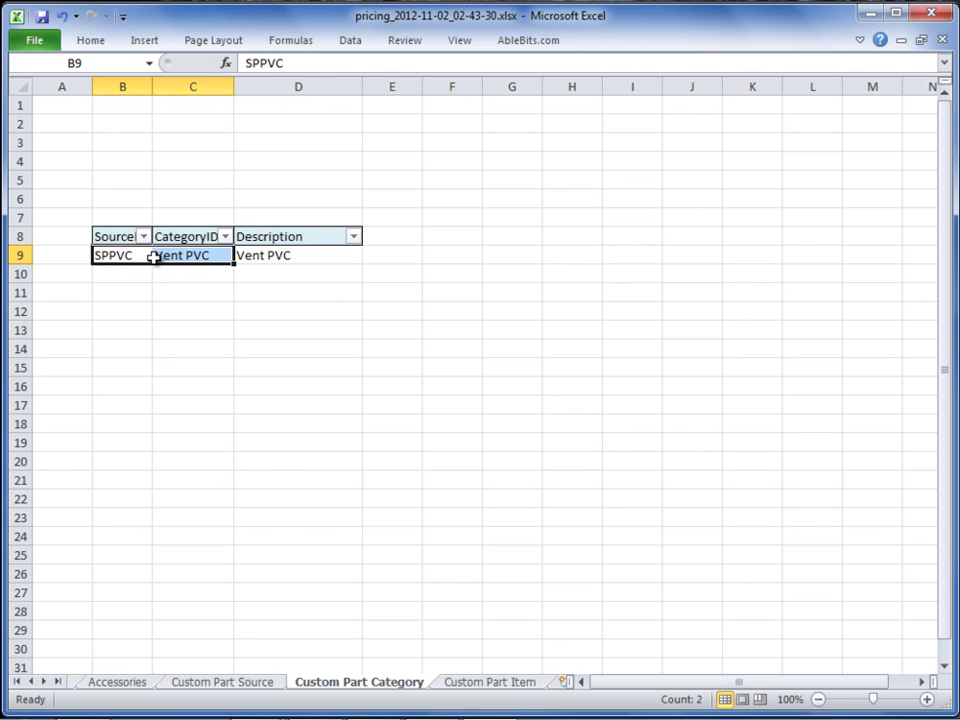
pyautogui.moveTo(140, 257); pyautogui.dragTo(178, 257)
pyautogui.hotkey('ctrl', 'c')
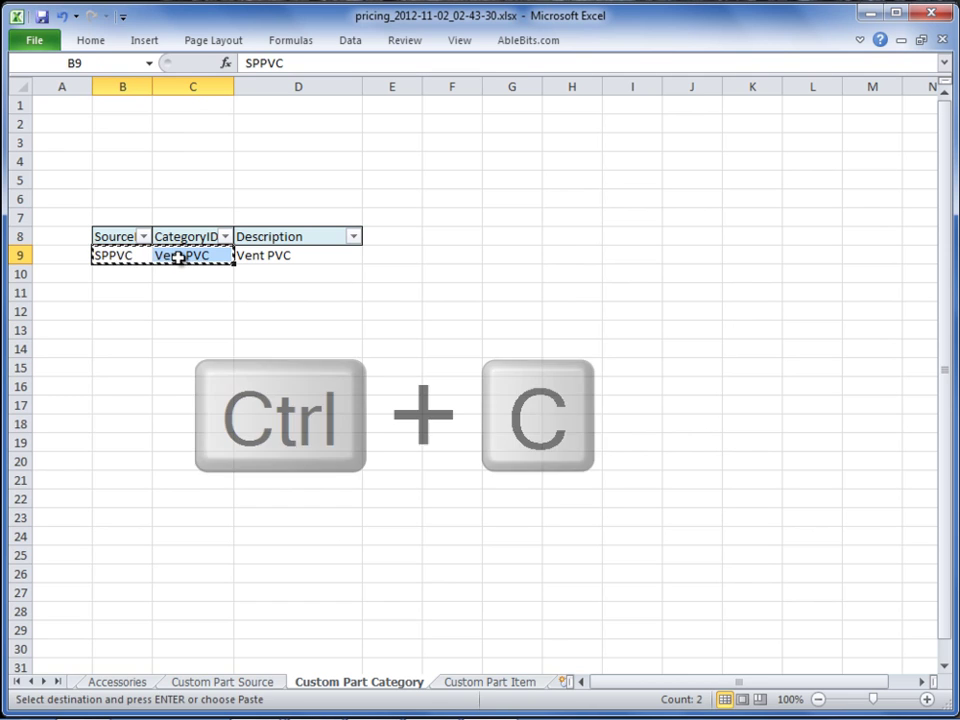
pyautogui.click(475, 686)
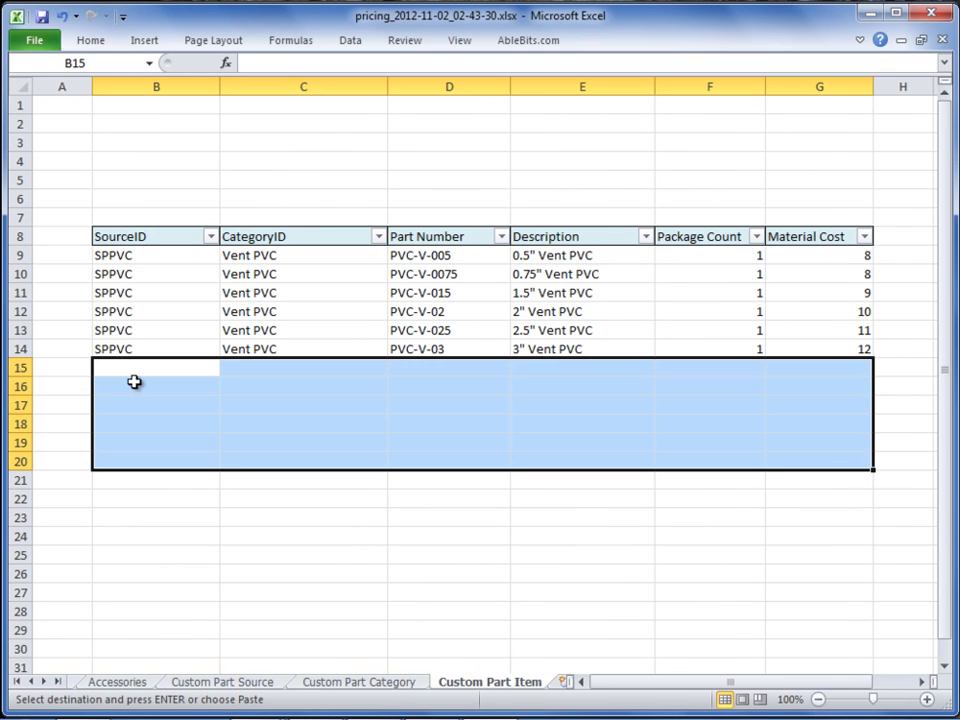
pyautogui.click(105, 366)
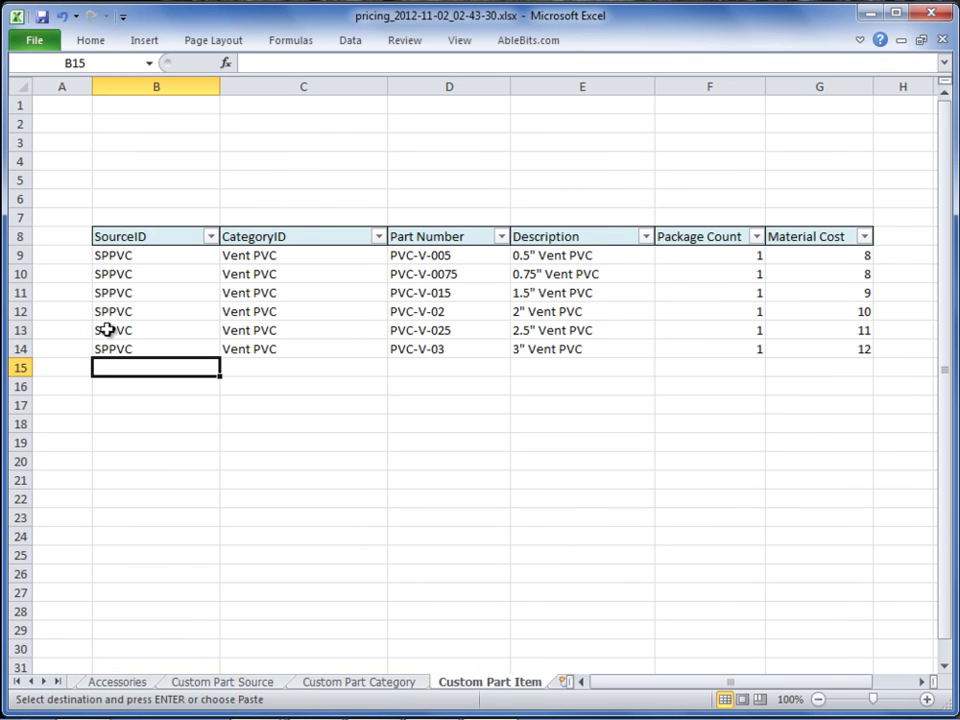
pyautogui.rightClick(117, 371)
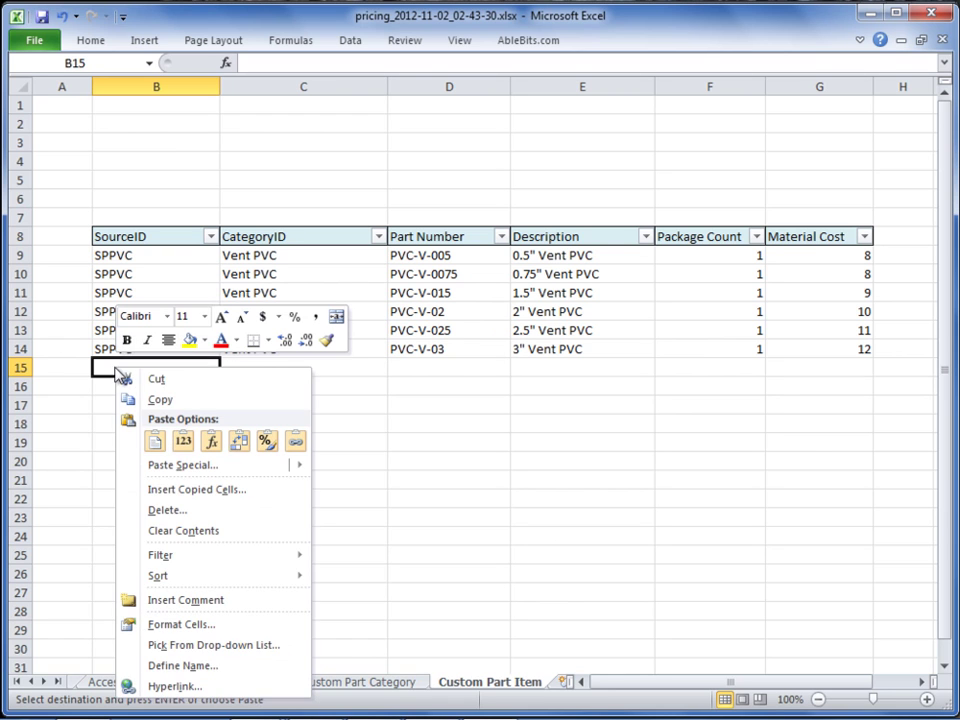
pyautogui.click(152, 441)
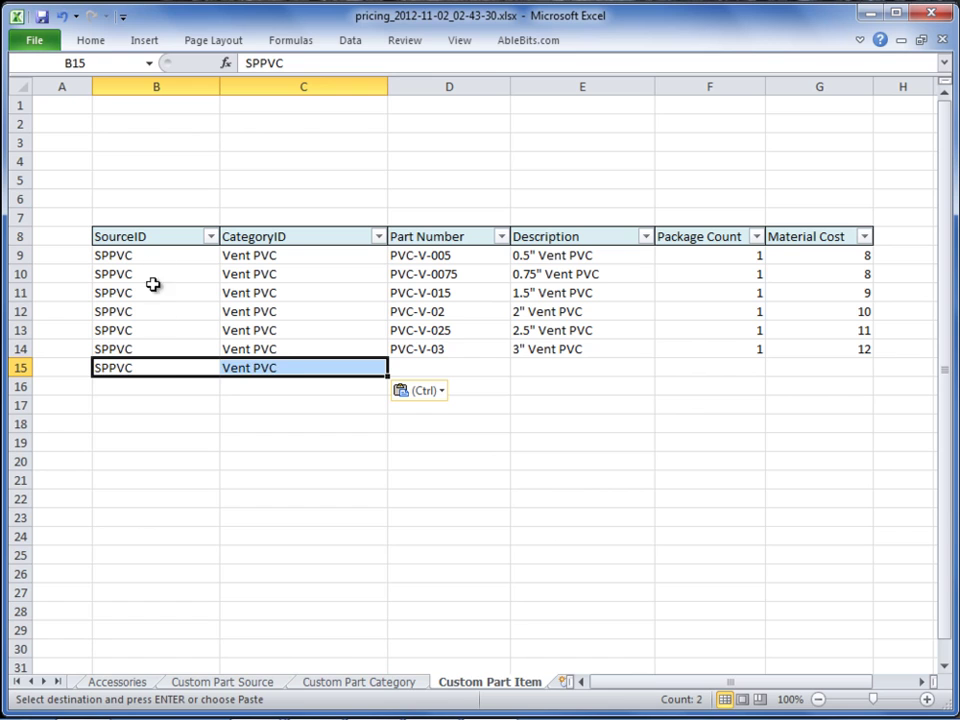
# Step: Undo the paste of the SourceID and CategoryID in row 15
pyautogui.click(183, 369)
pyautogui.moveTo(183, 369); pyautogui.dragTo(236, 369)
pyautogui.hotkey('ctrl', 'z')
# Step: Fill the SourceID SPPVC and the CategoryID Vent PVC down from row 14 through row 18
pyautogui.click(217, 356)
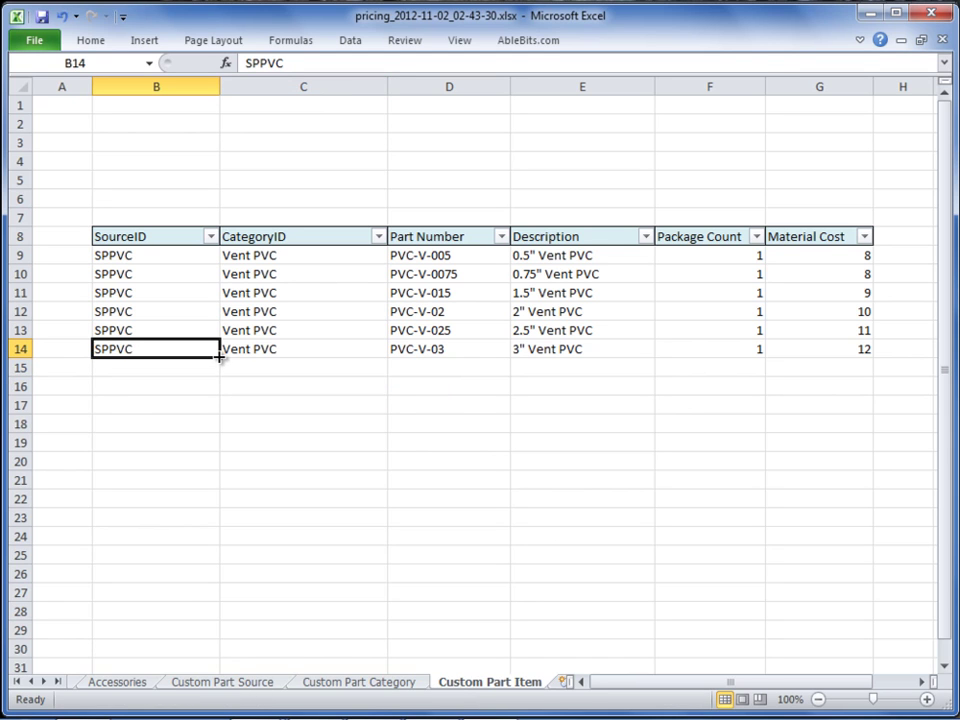
pyautogui.moveTo(218, 357); pyautogui.dragTo(218, 437)
pyautogui.click(285, 349)
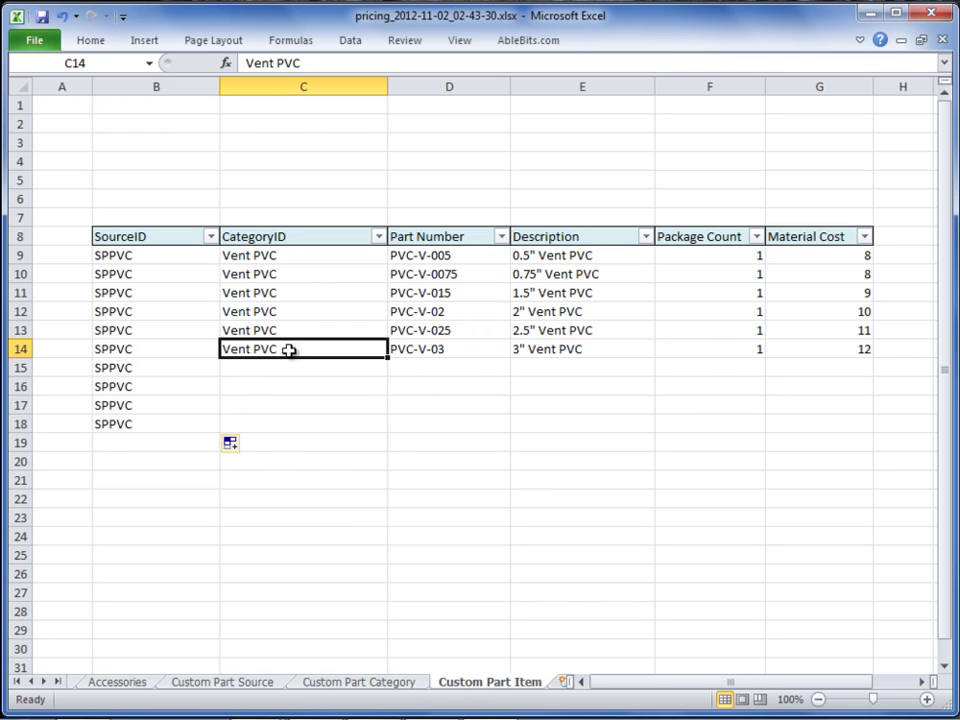
pyautogui.moveTo(388, 357); pyautogui.dragTo(371, 433)
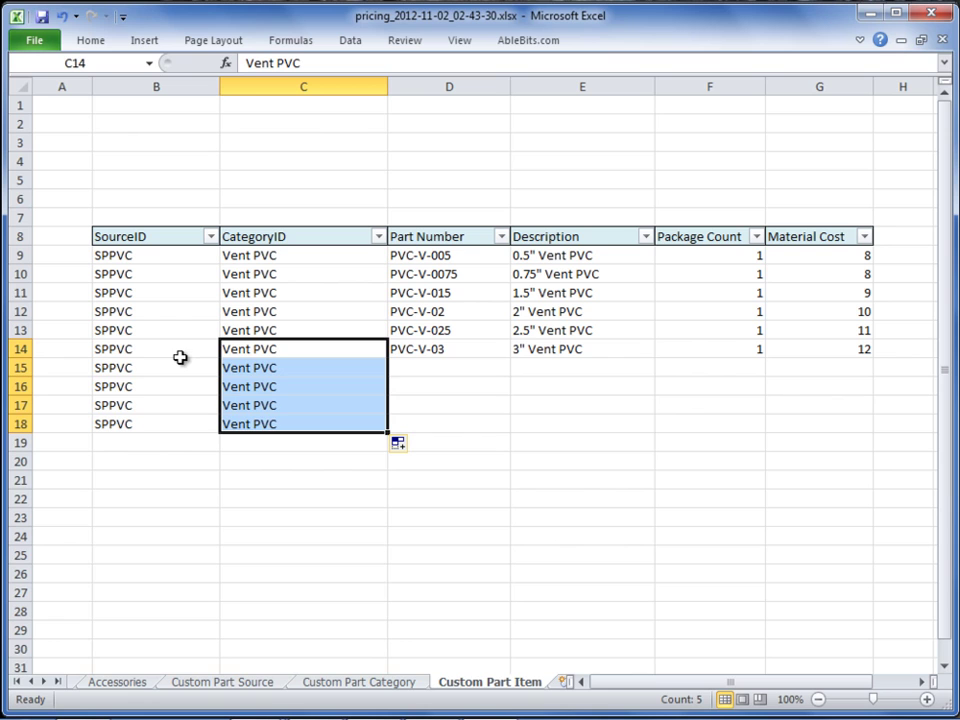
# Step: Clear the filled SourceID and CategoryID cells B15:C18 on the Custom Part Item sheet
pyautogui.press('Down')
pyautogui.moveTo(133, 369); pyautogui.dragTo(300, 424)
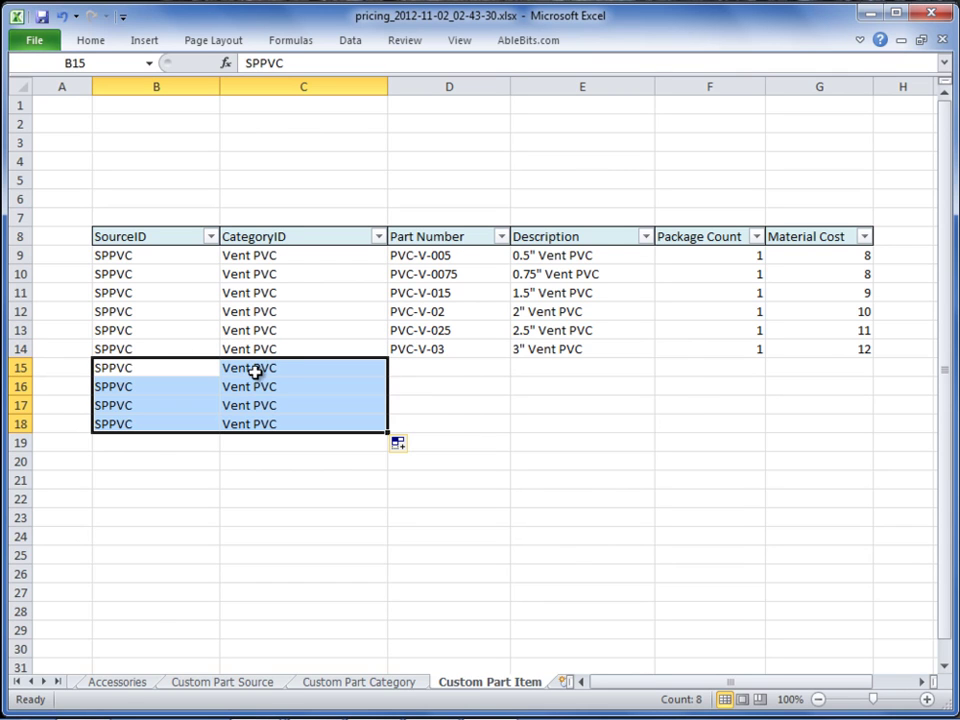
pyautogui.press('Delete')
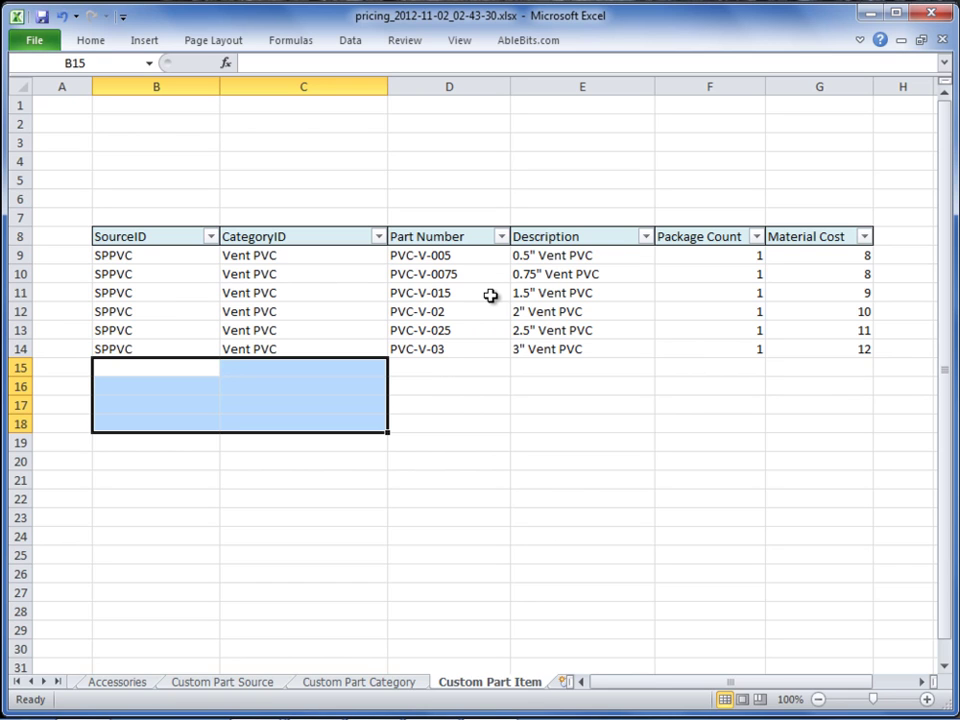
# Step: Save the workbook to the Desktop as pricing_2012-11-02_02-43-30.xlsx in Excel Workbook format
pyautogui.click(33, 46)
pyautogui.click(62, 95)
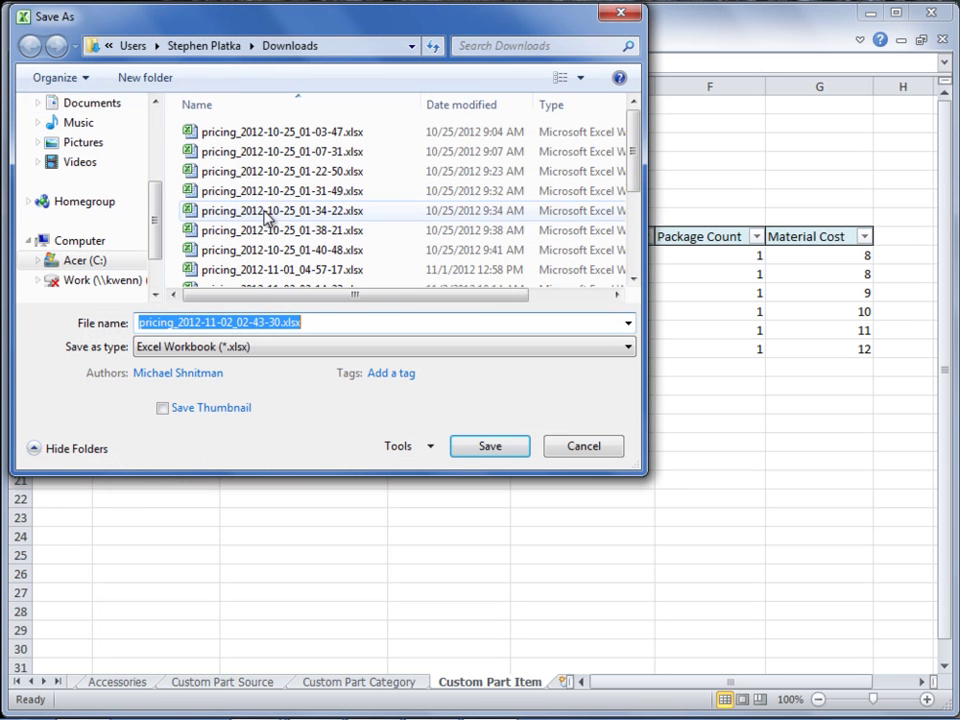
pyautogui.moveTo(153, 206); pyautogui.dragTo(151, 129)
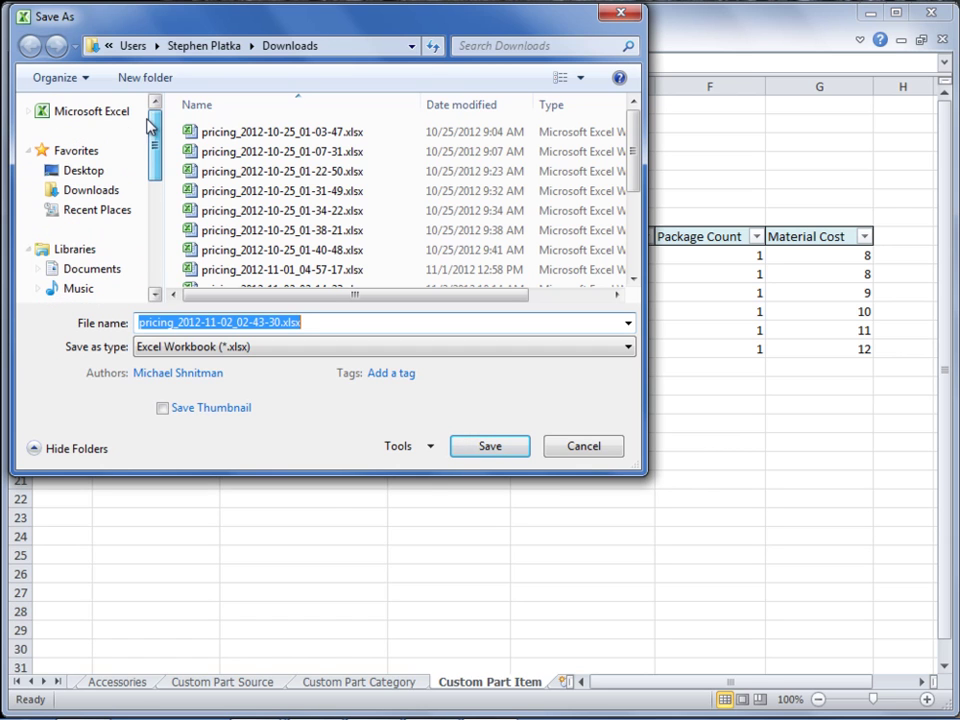
pyautogui.click(76, 172)
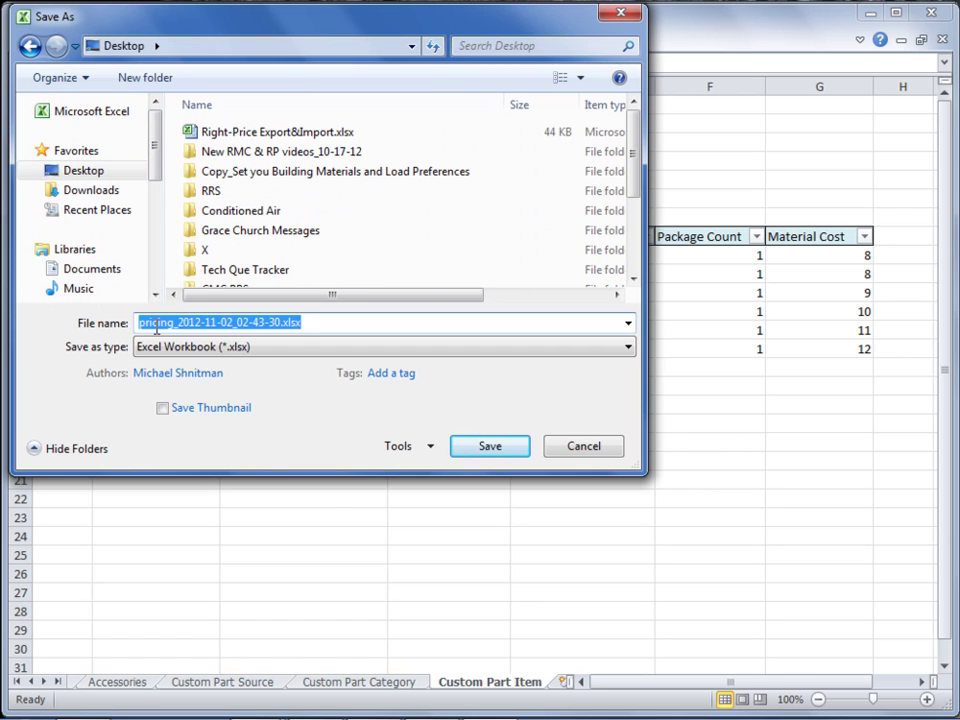
pyautogui.click(490, 447)
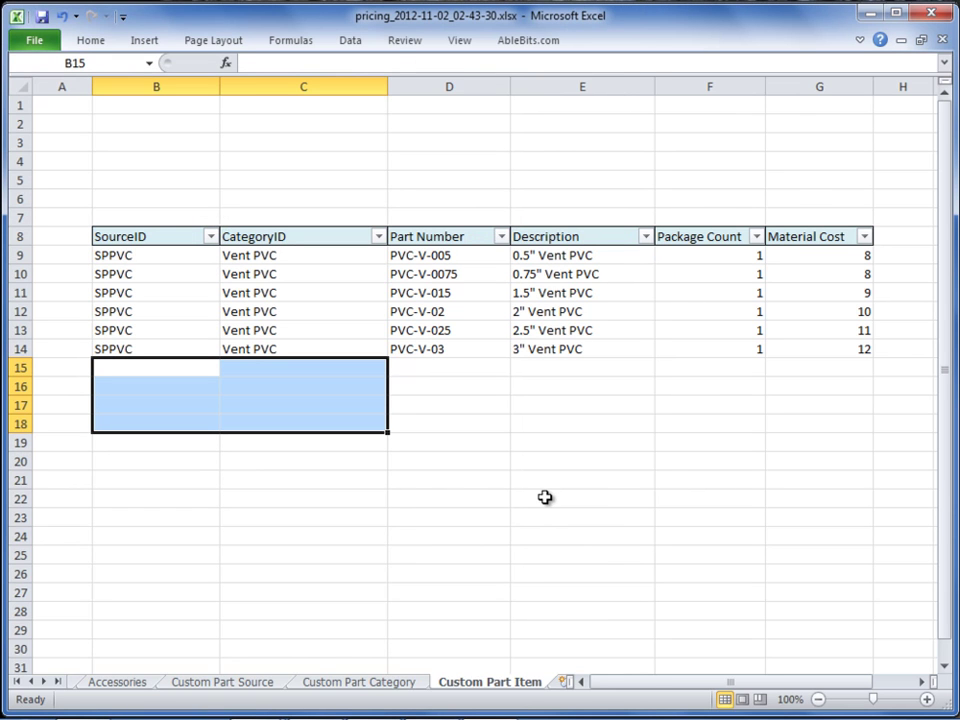